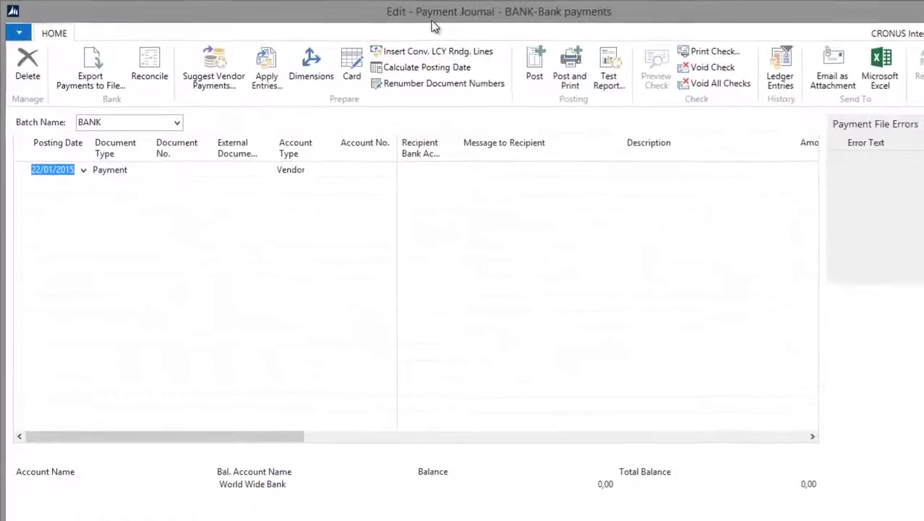
Suggest vendor payments into the BANK journal, starting document number PM001, posting date 22/01/2015
left_click(226, 87)
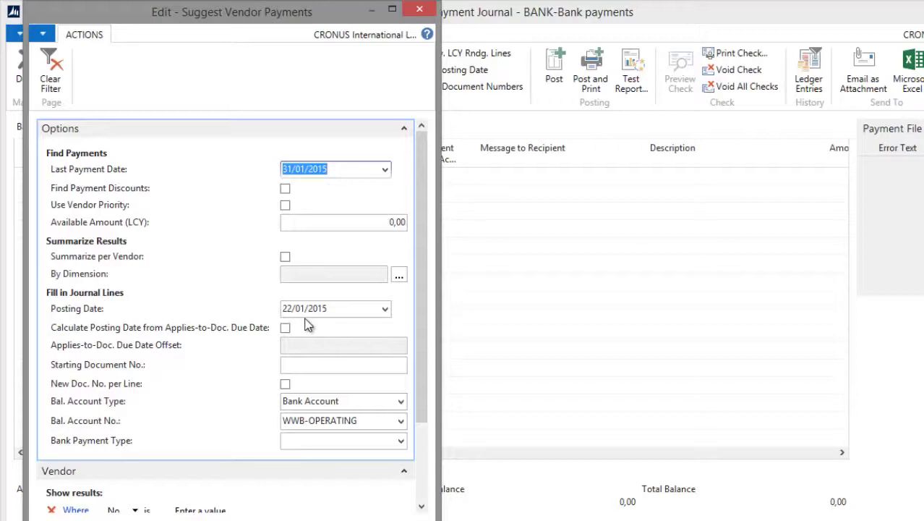
left_click(326, 365)
type("PM001")
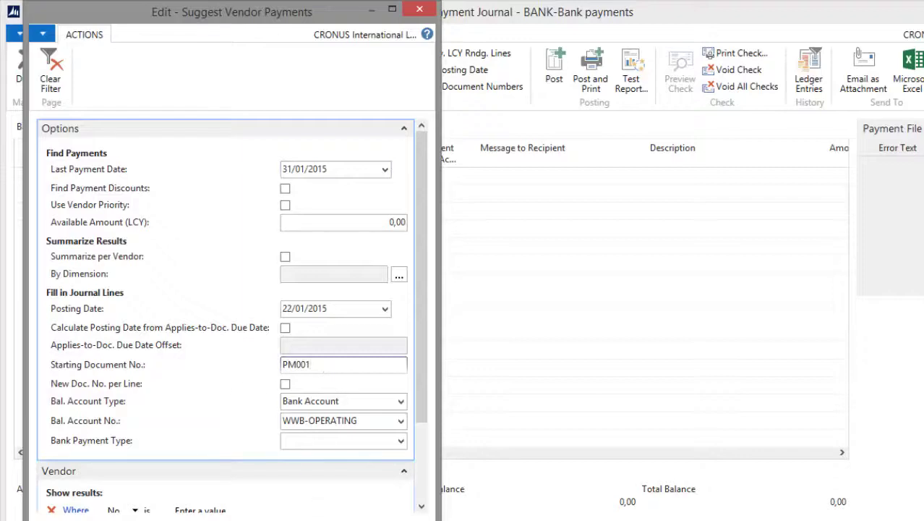
left_click(323, 518)
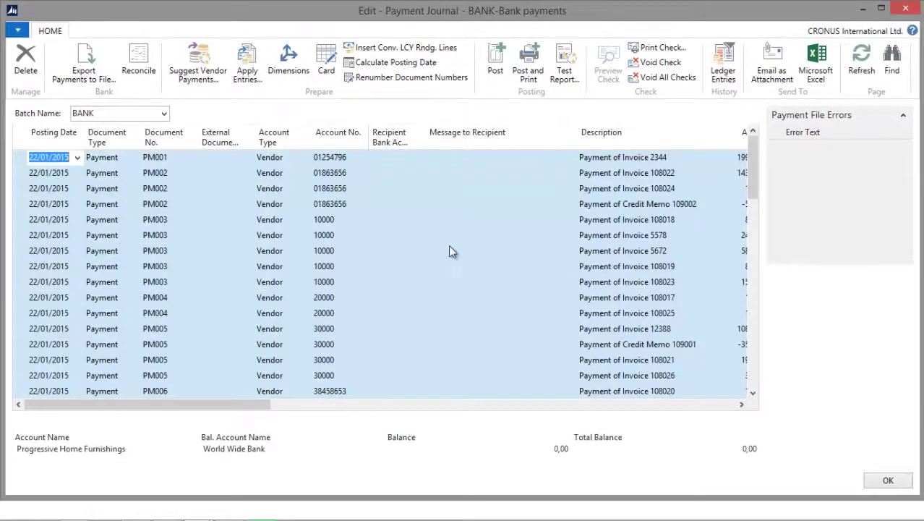
left_click(55, 205)
key("Down")
key("Down")
key("Down")
key("Down")
key("Down")
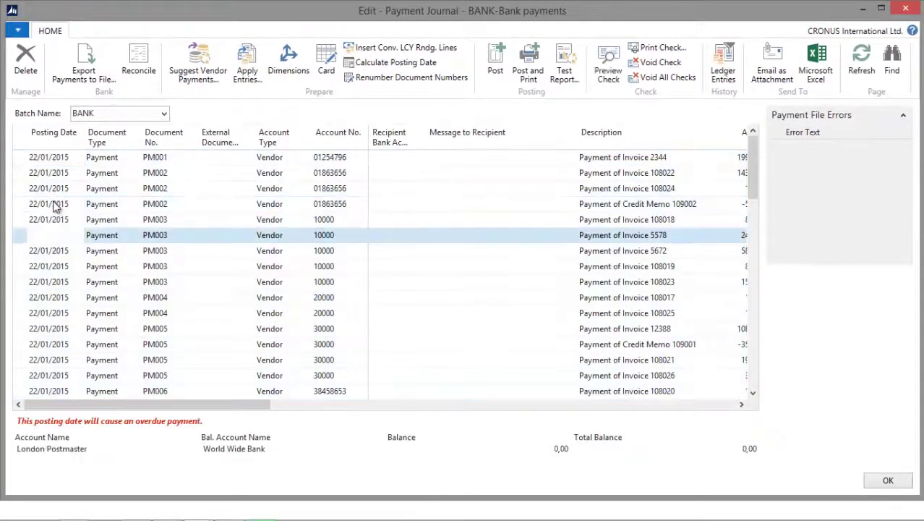
key("Down")
key("Down")
key("Down")
key("Down")
key("Down")
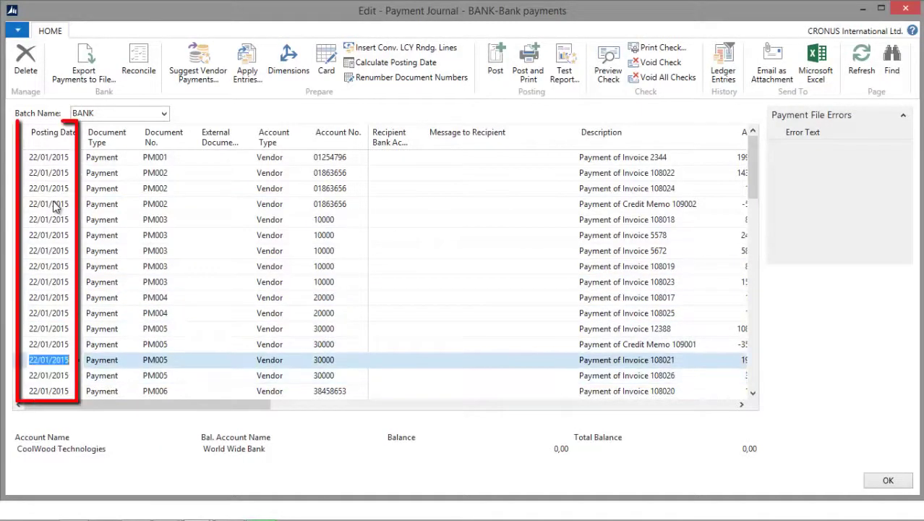
key("Up")
key("Up")
key("Up")
key("Up")
key("Up")
key("Up")
key("Up")
key("Up")
key("Up")
key("Up")
key("Up")
key("Up")
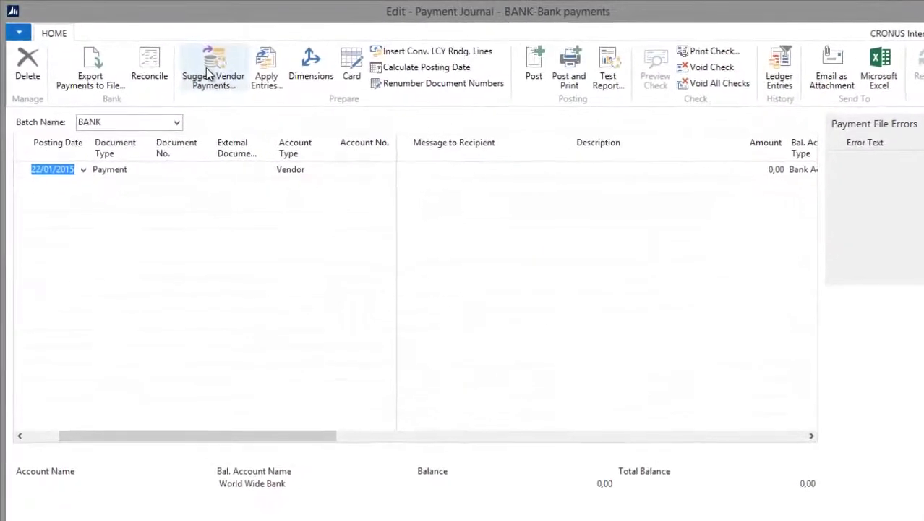
Reopen the Suggest Vendor Payments options from the payment journal
left_click(208, 73)
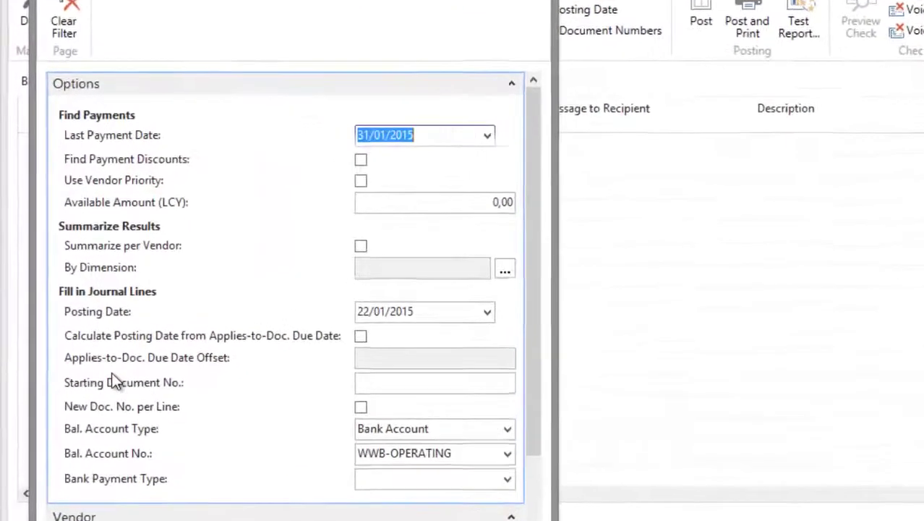
Suggest payments from PM001 with posting dates calculated from the applies-to document due dates
left_click(397, 345)
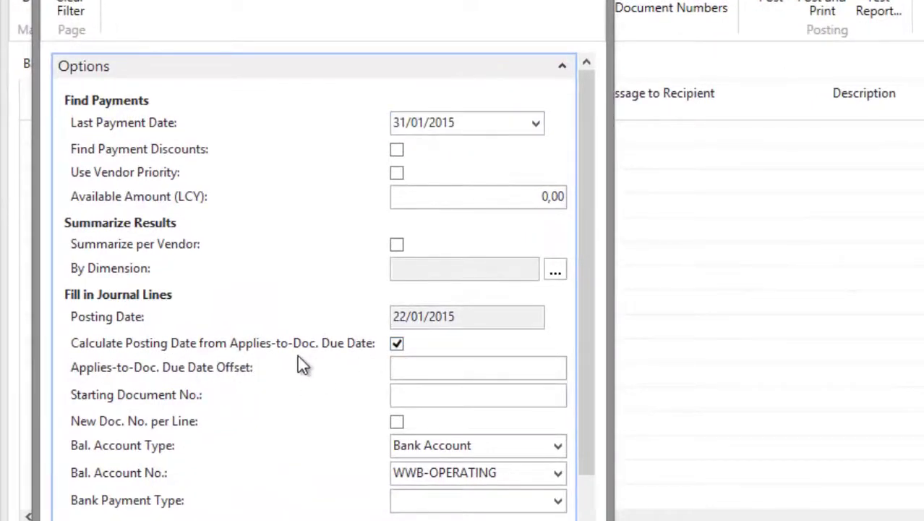
left_click(444, 395)
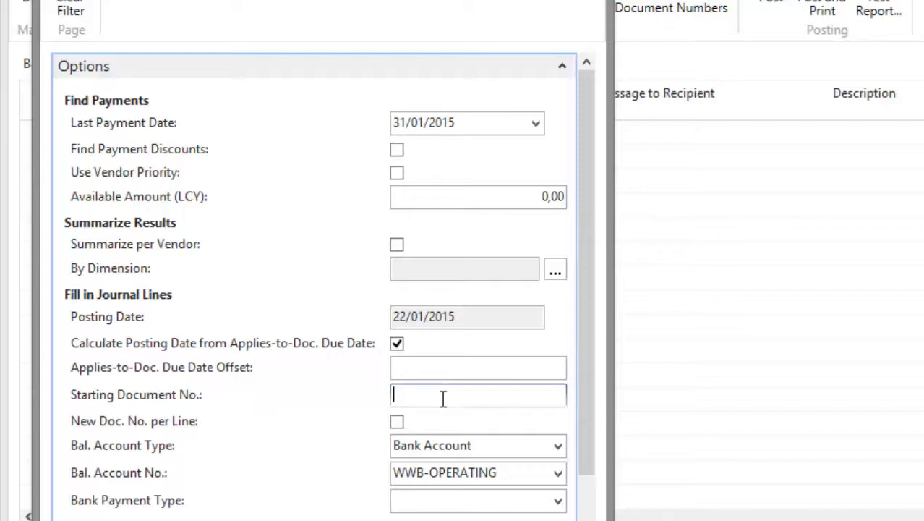
type("PM001")
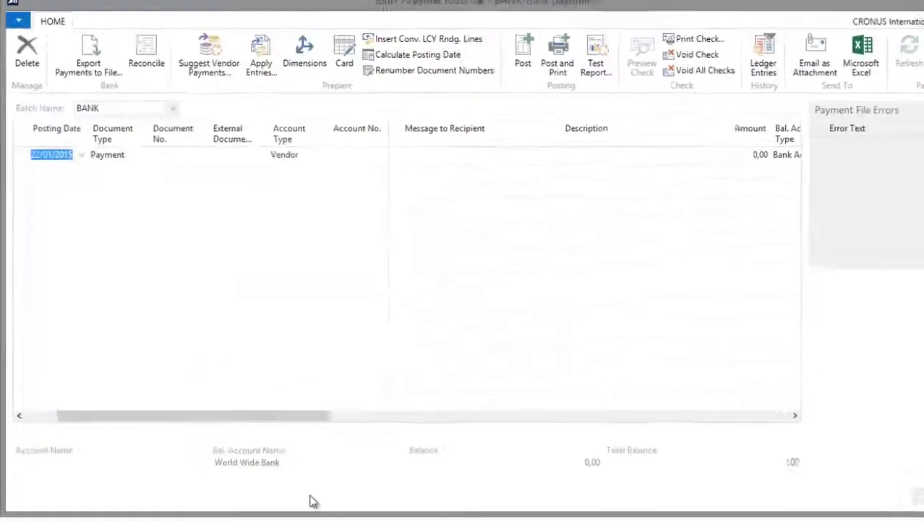
left_click(564, 297)
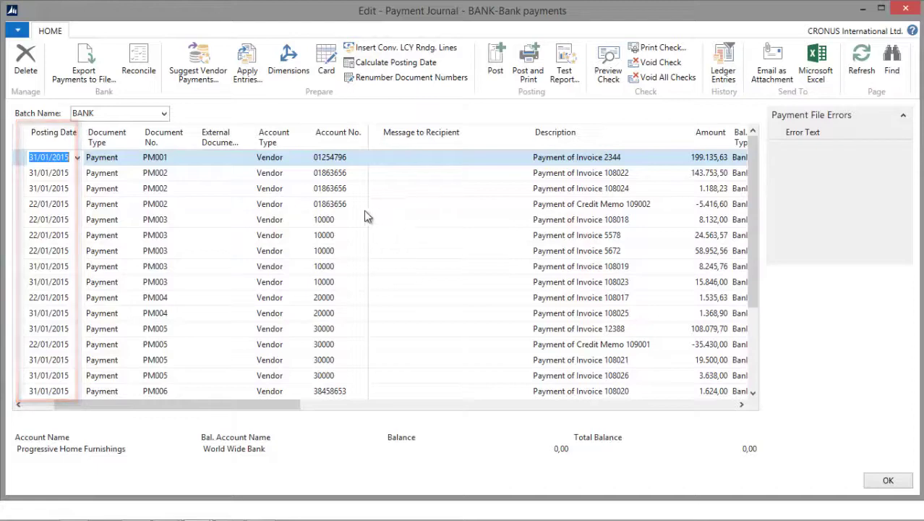
left_click(247, 71)
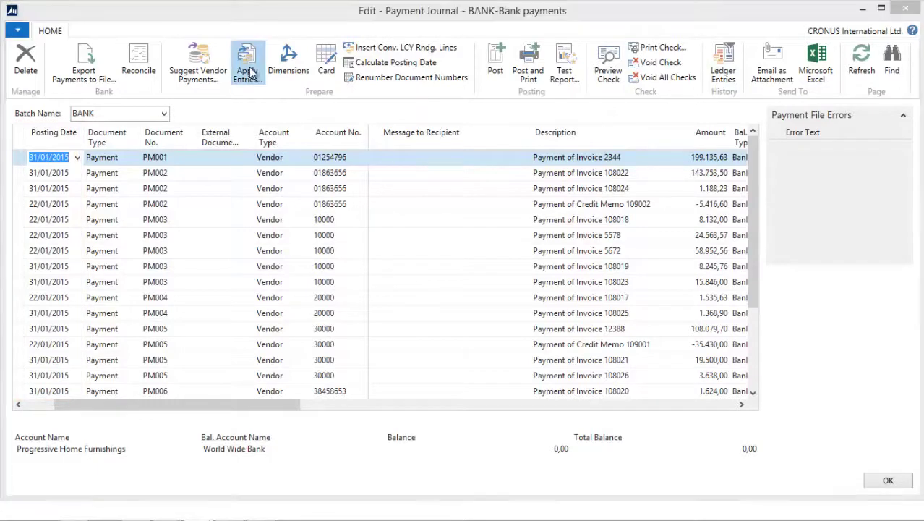
left_click_drag(136, 439, 192, 443)
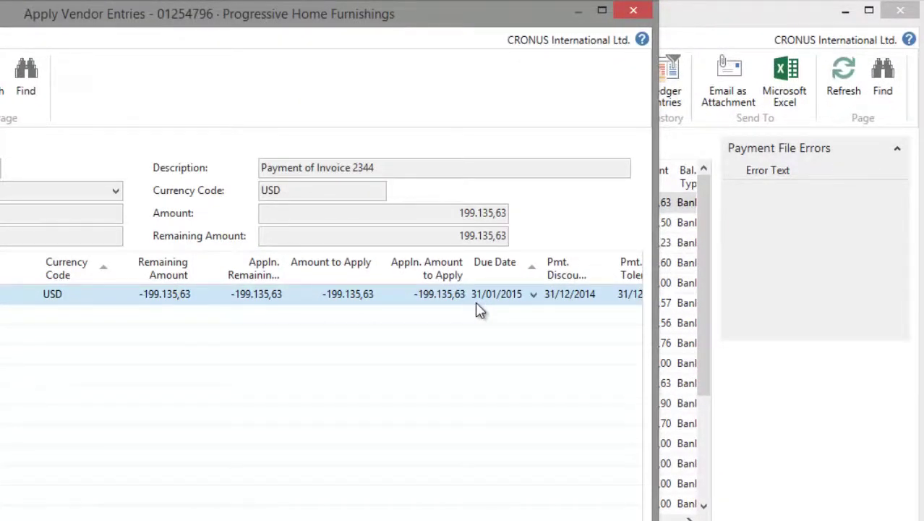
key("Escape")
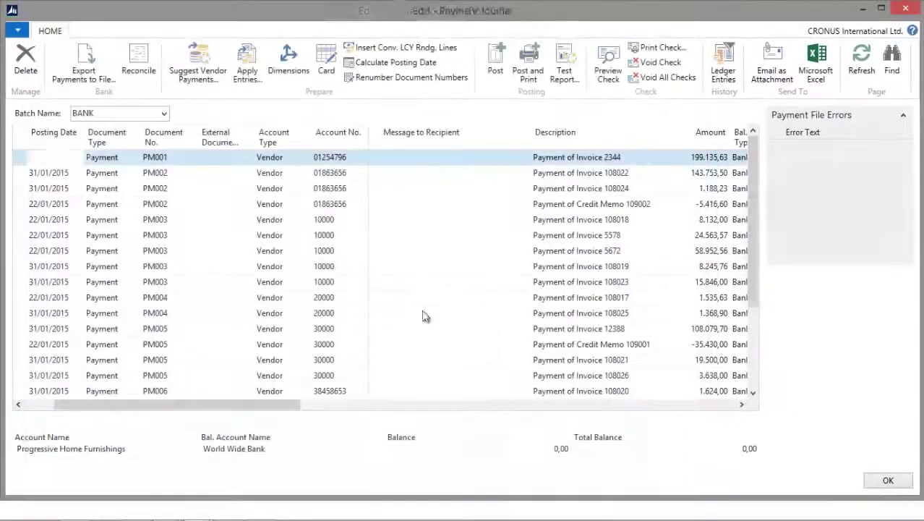
left_click_drag(289, 406, 223, 410)
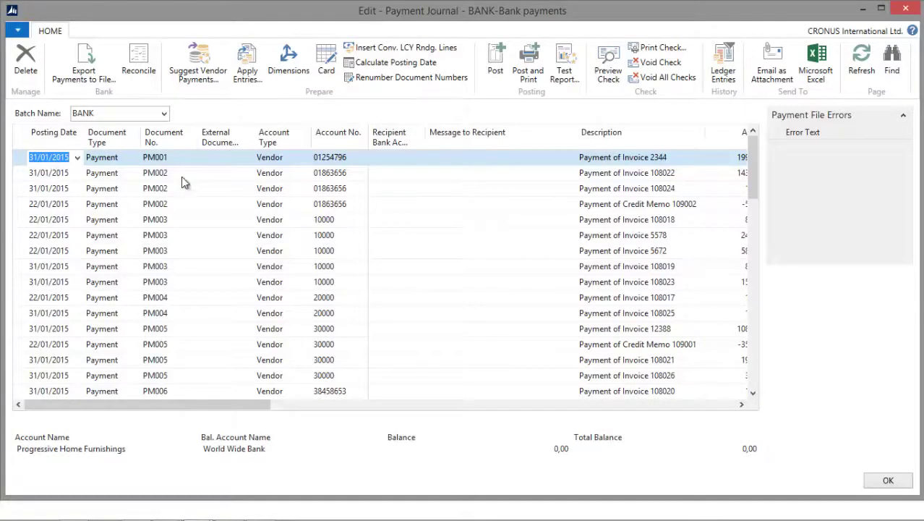
Check the invoices and due dates applied to line PM003, closing Apply Entries unchanged
left_click(49, 219)
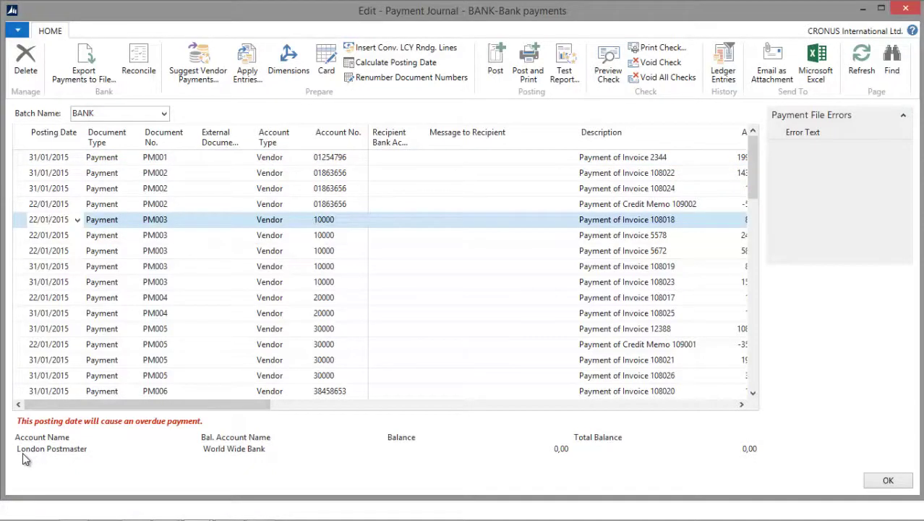
left_click_drag(242, 404, 272, 404)
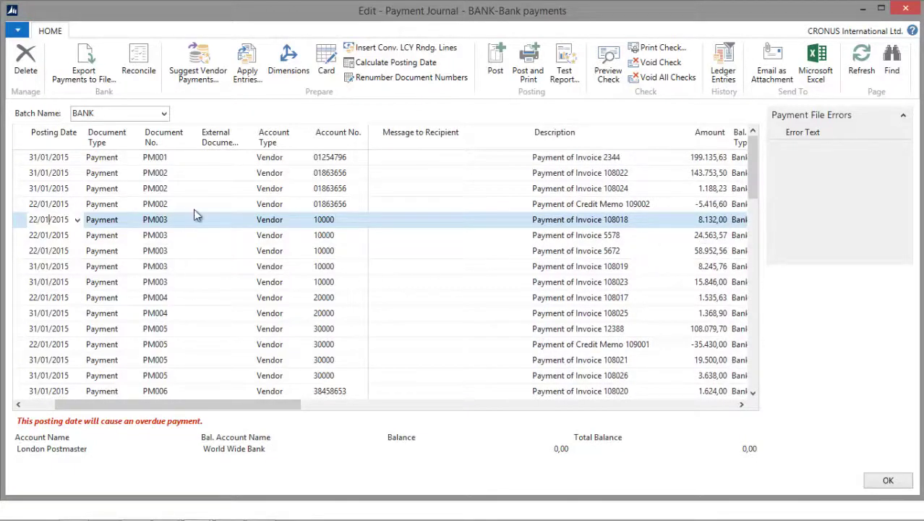
left_click(251, 65)
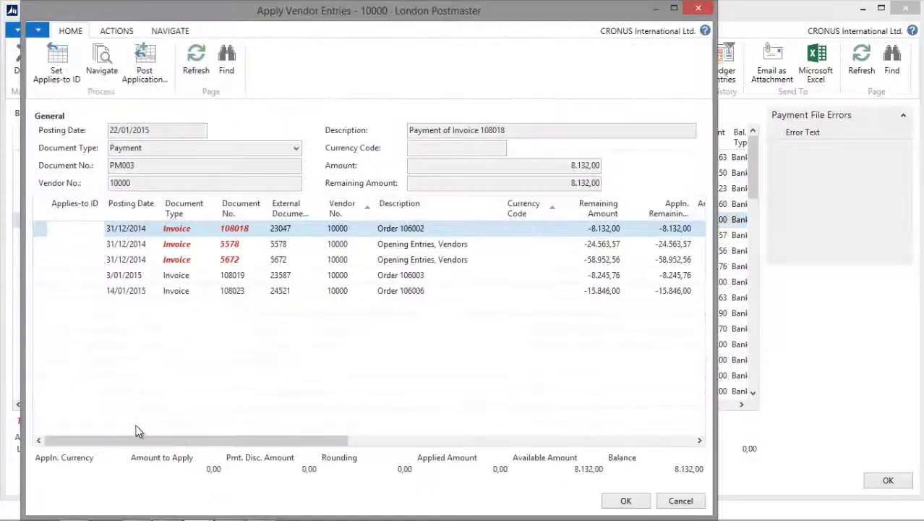
left_click_drag(143, 441, 248, 448)
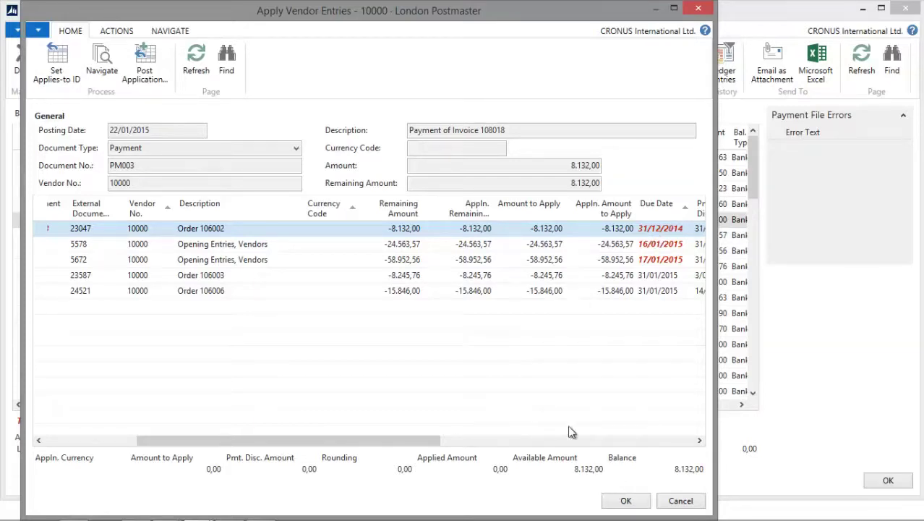
left_click(680, 500)
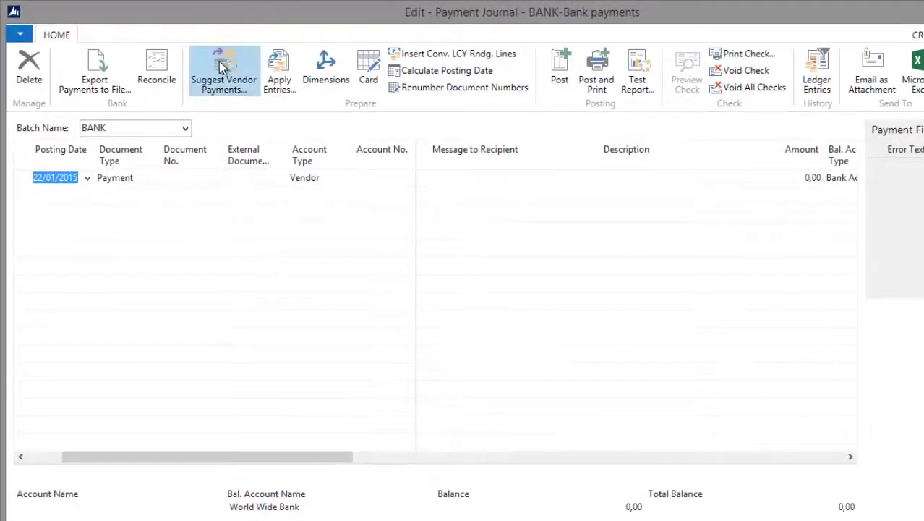
Suggest vendor payments with a +5D due date offset and starting document number PM001
left_click(222, 66)
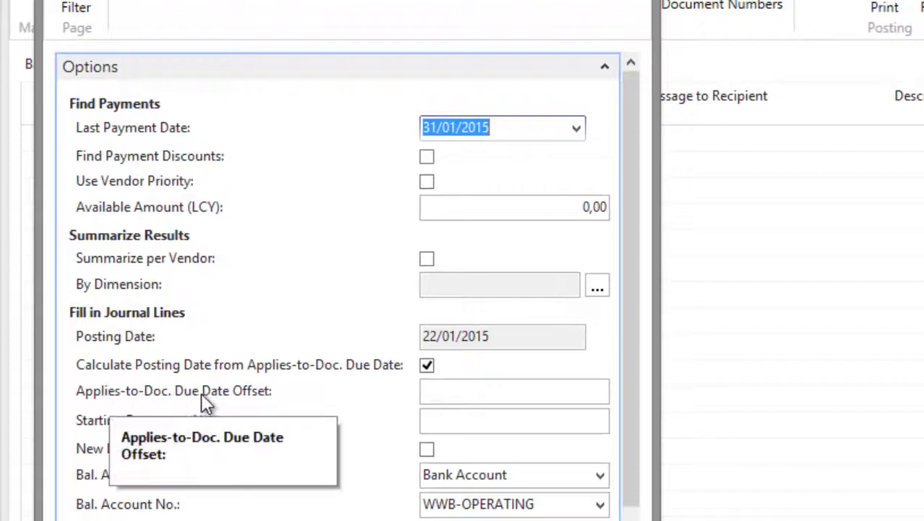
left_click(446, 391)
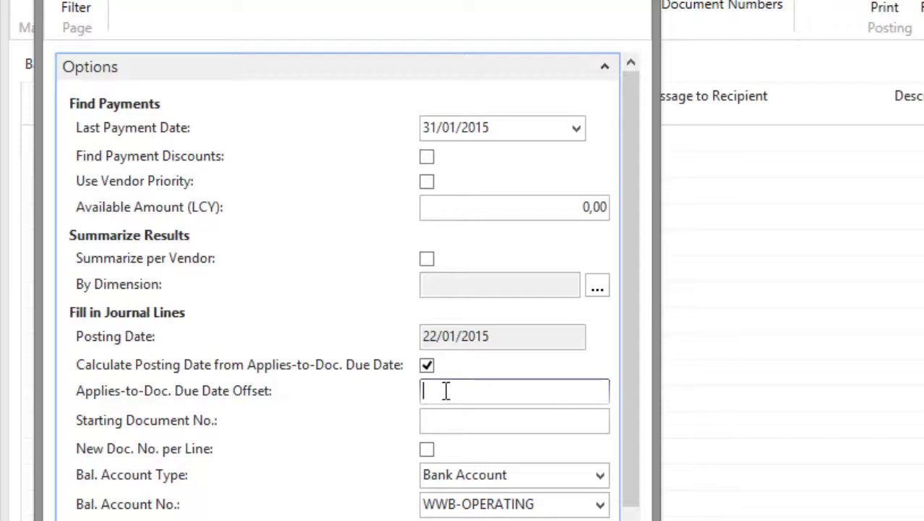
type("+5D")
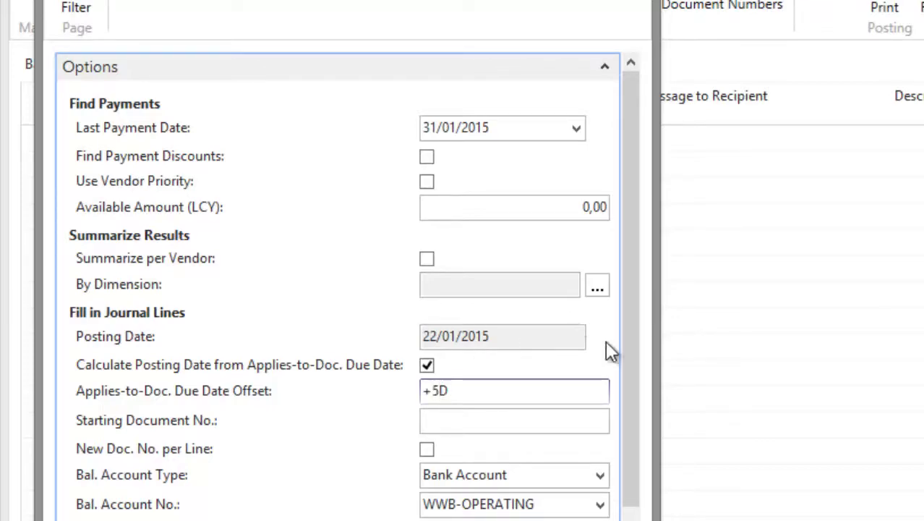
left_click(554, 420)
type("PM001")
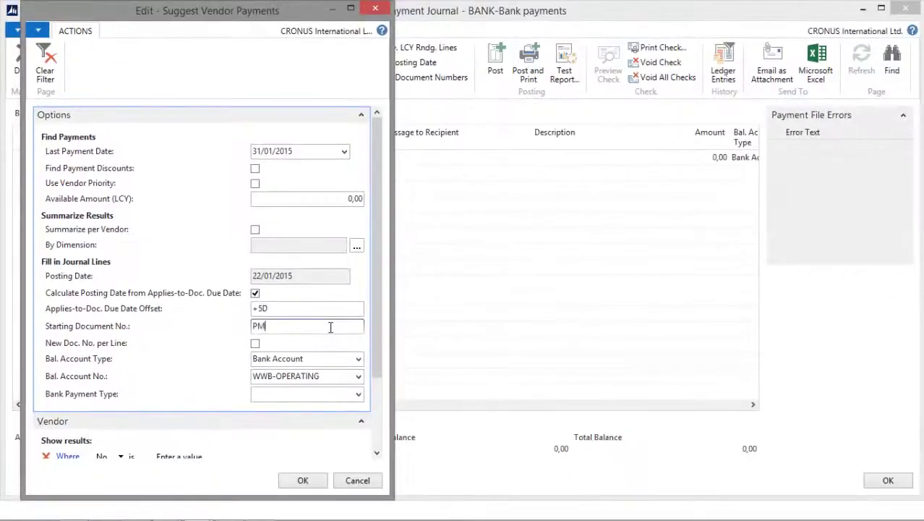
key("Return")
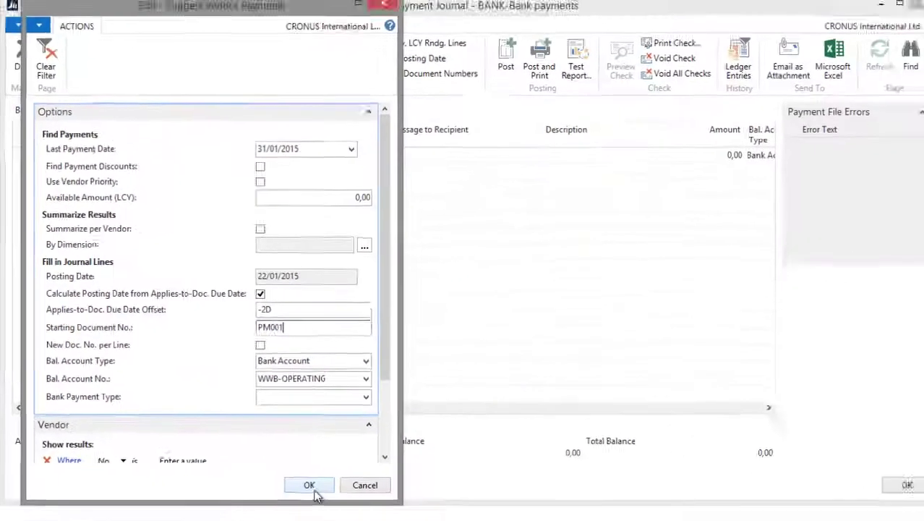
Run the payment suggestion with the -2D due date offset
left_click(307, 483)
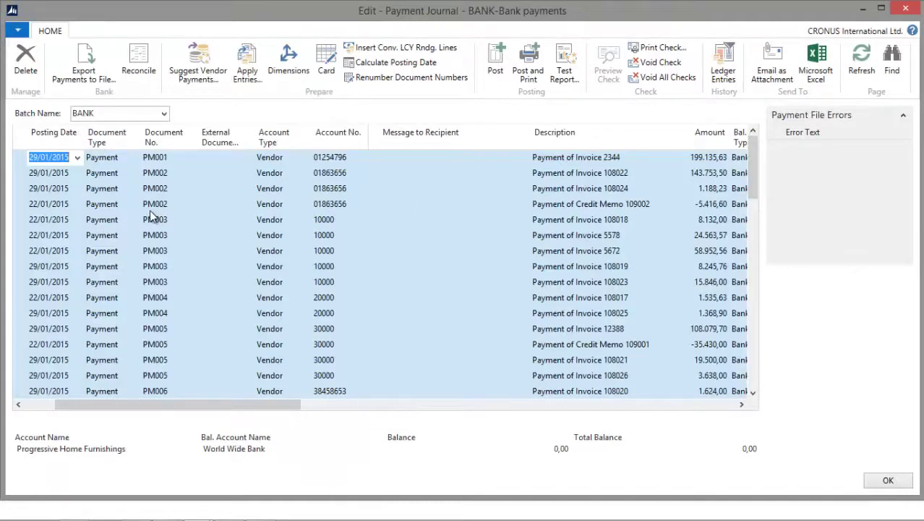